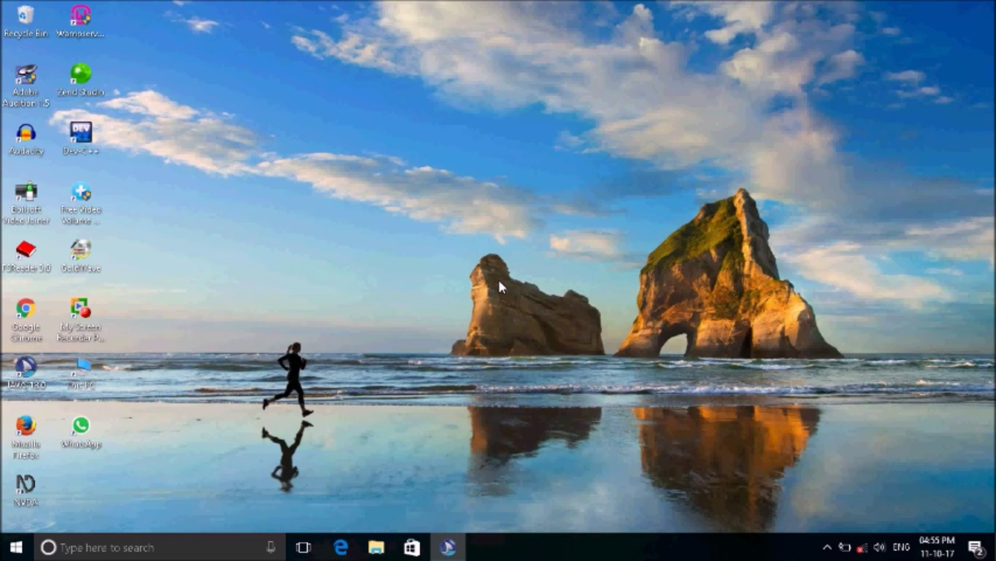
# Step: Launch Adobe Audition 1.5 from the desktop with administrator rights and allow it to make changes
pyautogui.hotkey('alt', 'Tab')
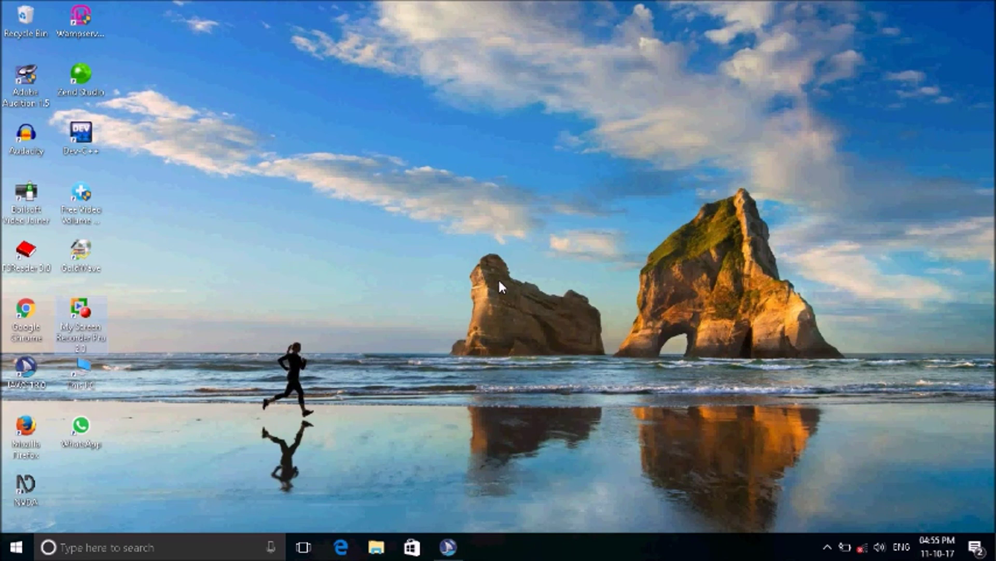
pyautogui.press('a')
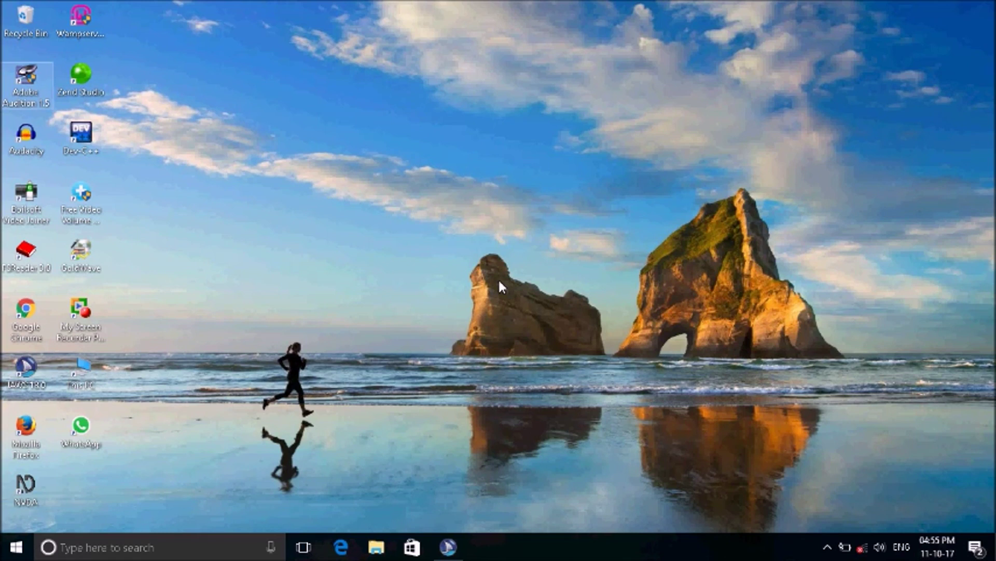
pyautogui.hotkey('shift', 'F10')
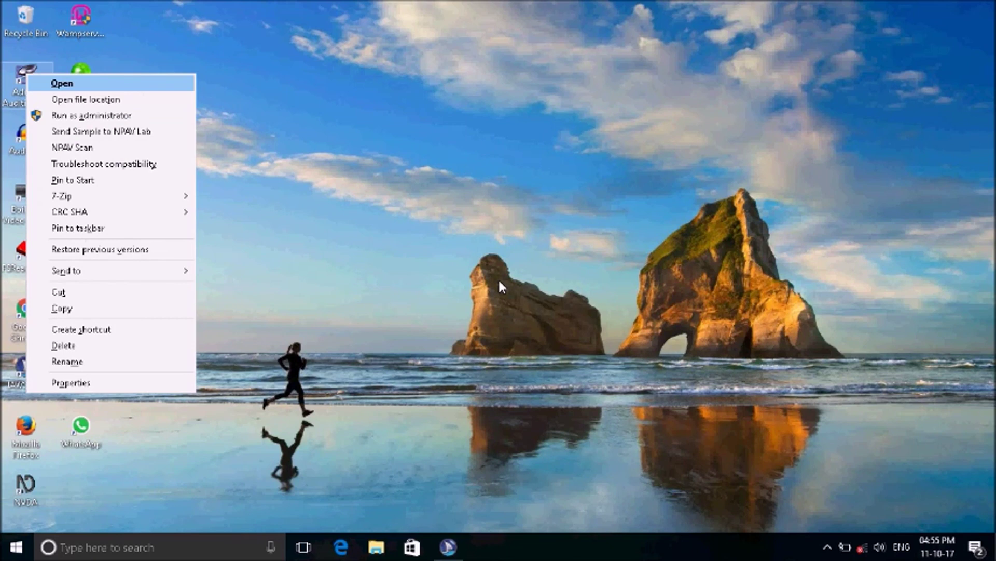
pyautogui.press('Down')
pyautogui.press('Down')
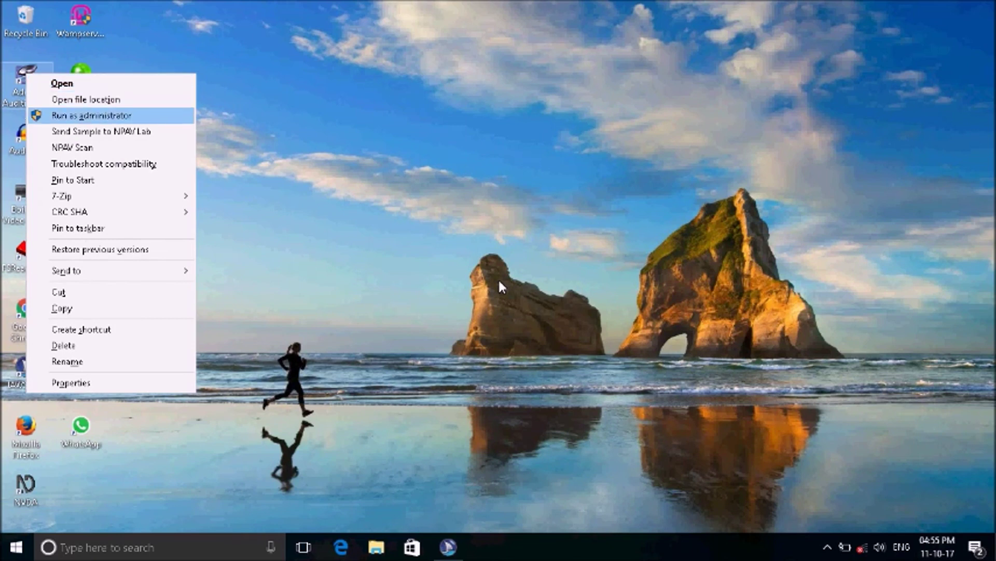
pyautogui.press('Return')
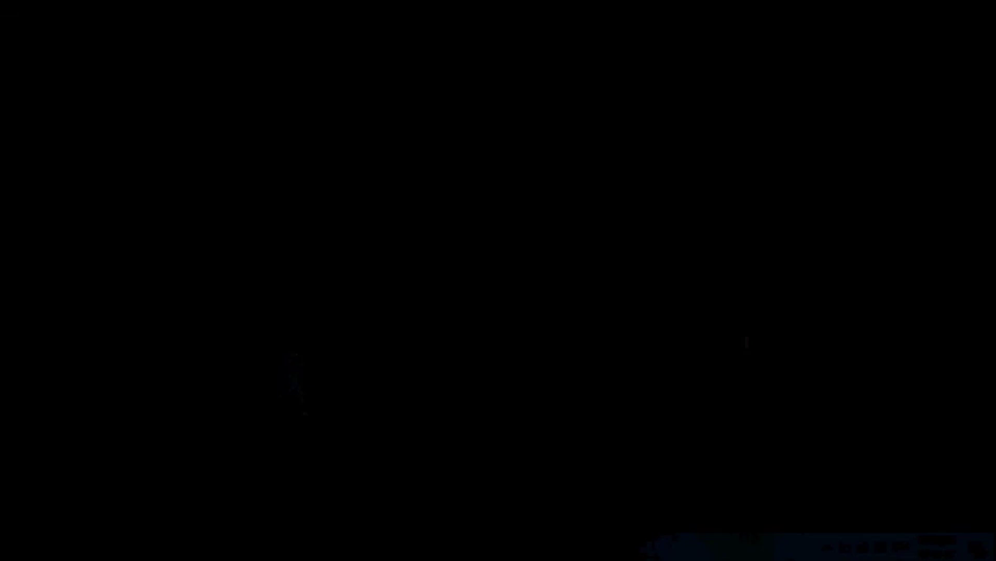
pyautogui.hotkey('alt', 'y')
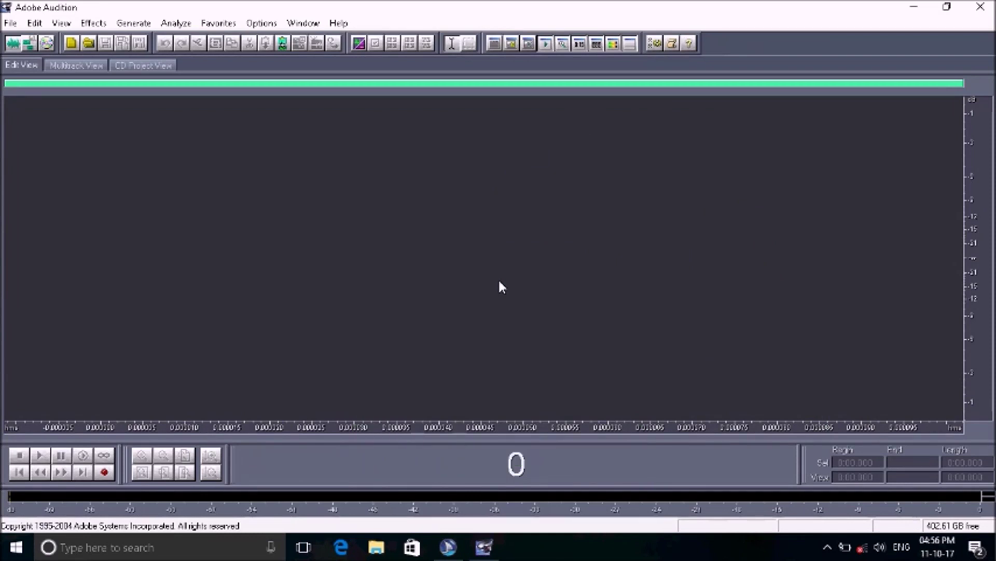
# Step: Switch to the multitrack view and arm Track 1 for recording
pyautogui.hotkey('alt', 'space')
pyautogui.press('Escape')
pyautogui.press('F12')
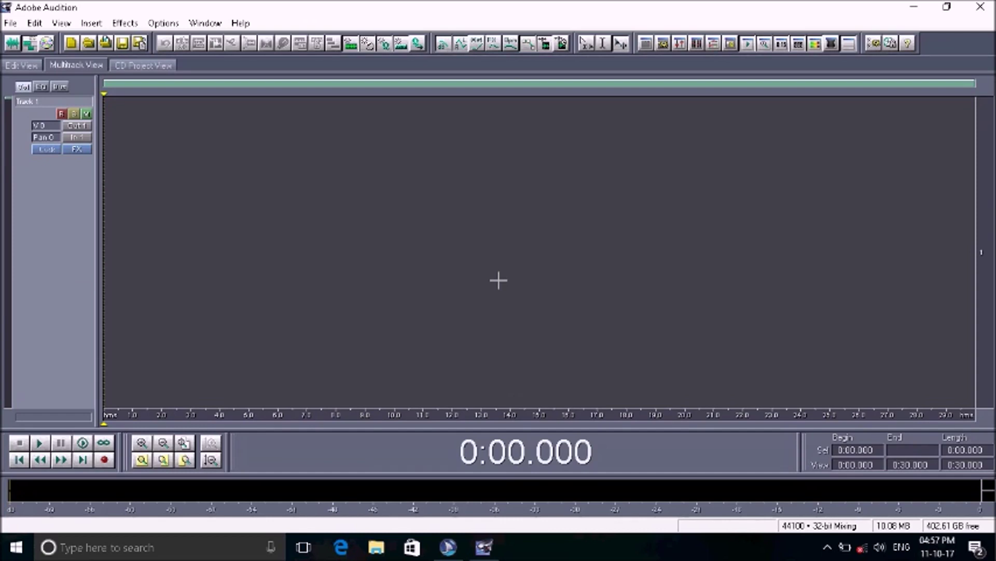
pyautogui.scroll(-1, 499, 280)
pyautogui.scroll(-1, 499, 281)
pyautogui.scroll(2, 498, 280)
pyautogui.scroll(-1, 498, 280)
pyautogui.scroll(1, 499, 281)
pyautogui.scroll(-1, 498, 281)
pyautogui.scroll(1, 498, 281)
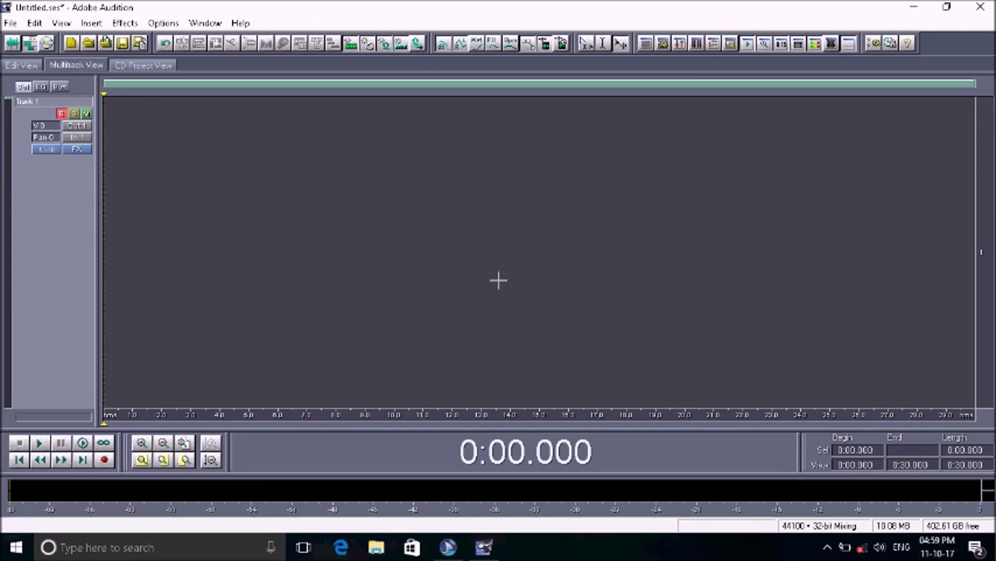
# Step: Record a voice clip about 7.5 seconds long on Track 1 from the start of the timeline
pyautogui.scroll(-1, 498, 281)
pyautogui.scroll(-1, 499, 280)
pyautogui.scroll(2, 498, 280)
pyautogui.hotkey('ctrl', 'space')
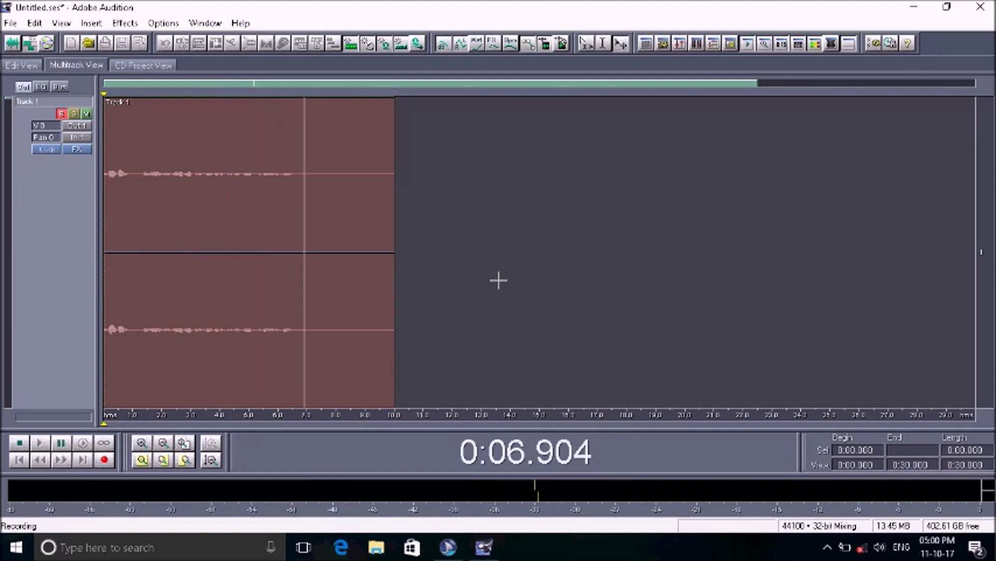
pyautogui.press('space')
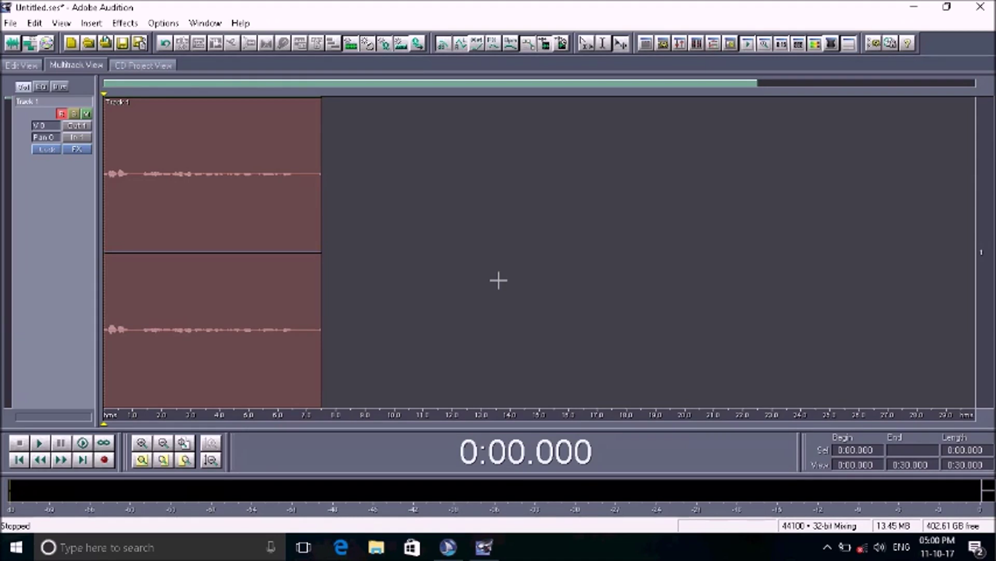
# Step: Play back the Track 1 recording, view its waveform in the edit view, and return to the multitrack view
pyautogui.press('space')
pyautogui.press('F12')
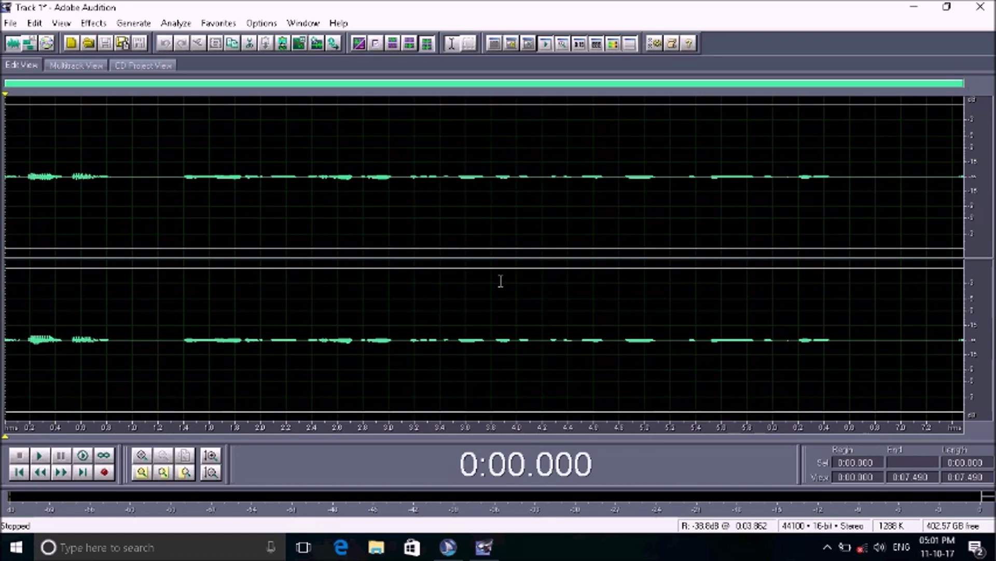
pyautogui.press('F12')
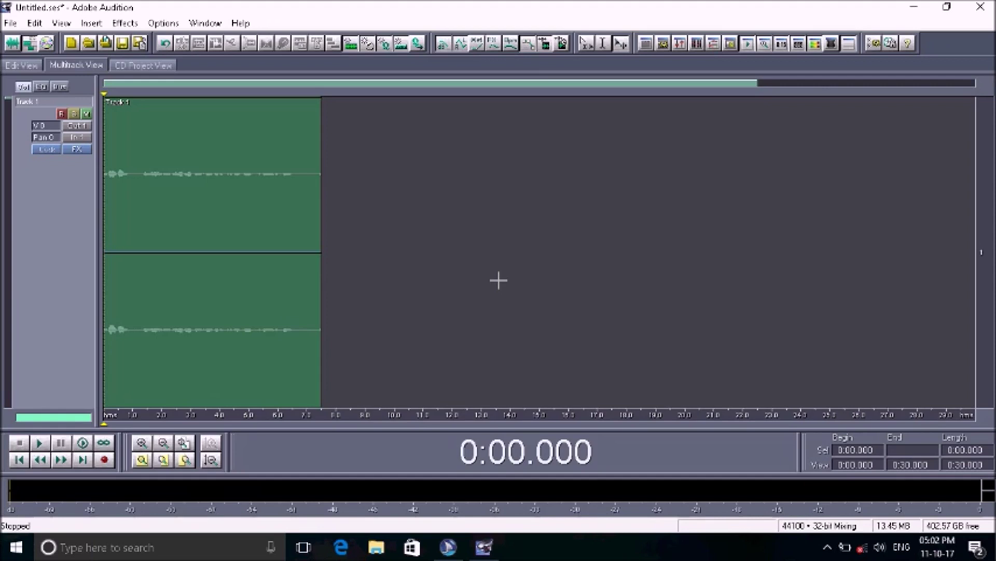
# Step: Mute Track 1 and record a voice clip about 3.7 seconds long on the armed Track 2
pyautogui.click(498, 280)
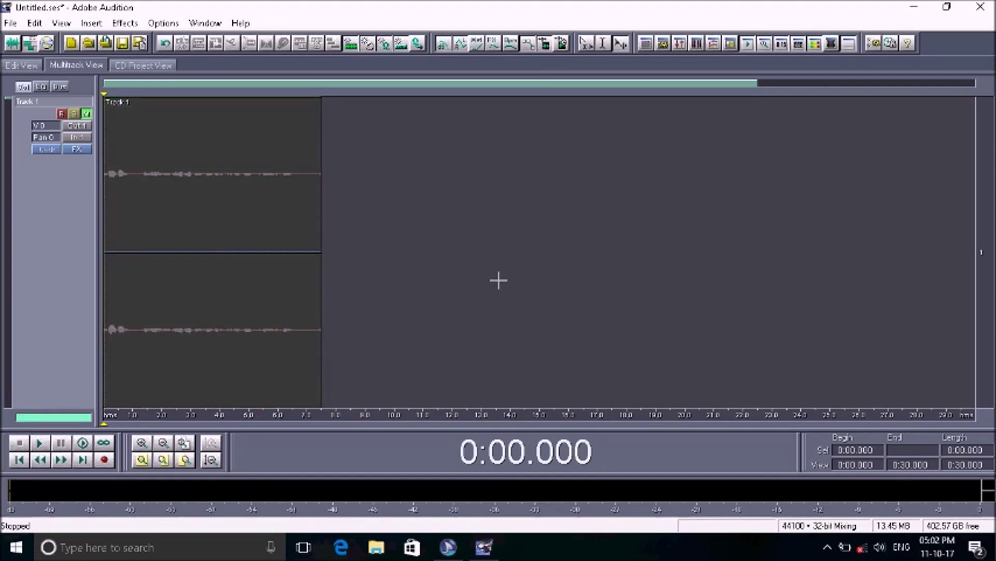
pyautogui.scroll(-1, 499, 280)
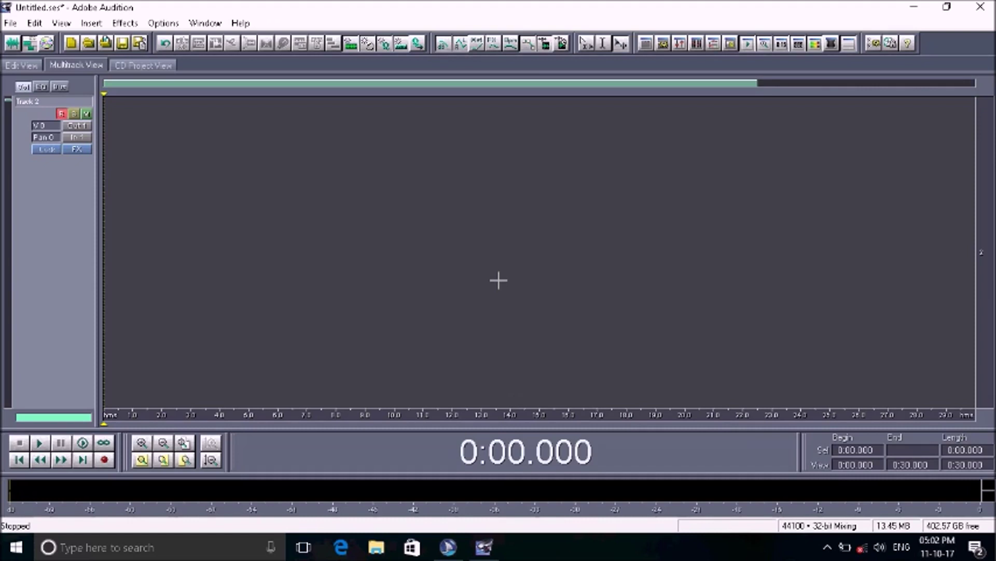
pyautogui.hotkey('ctrl', 'space')
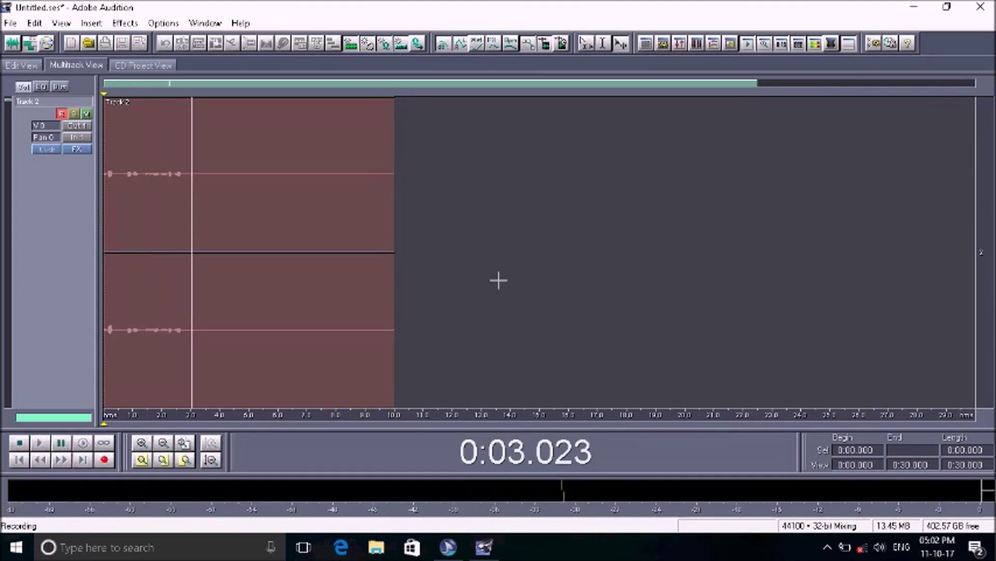
pyautogui.press('space')
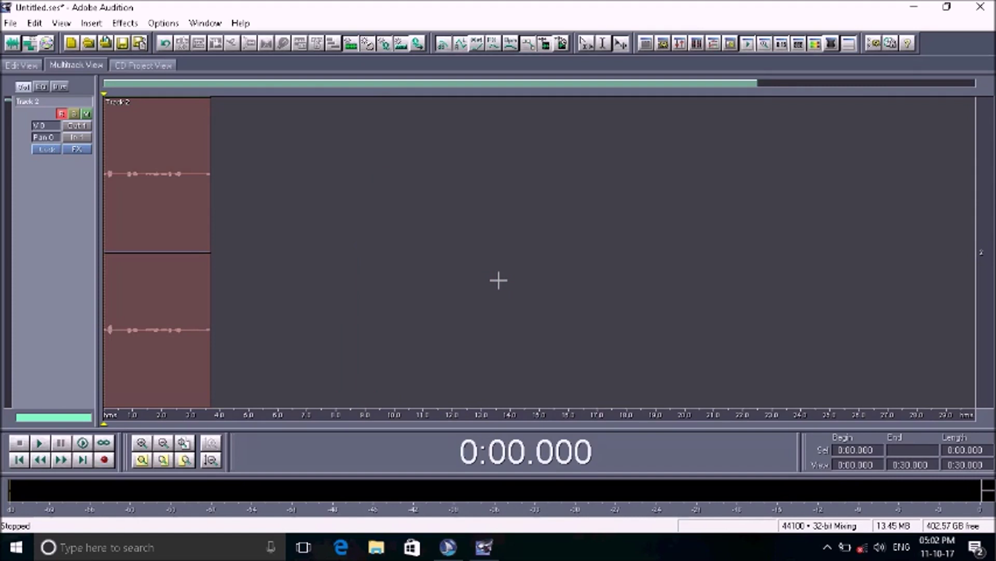
# Step: Play back the Track 2 recording in the multitrack view and listen to each track's clip separately in the edit view
pyautogui.press('space')
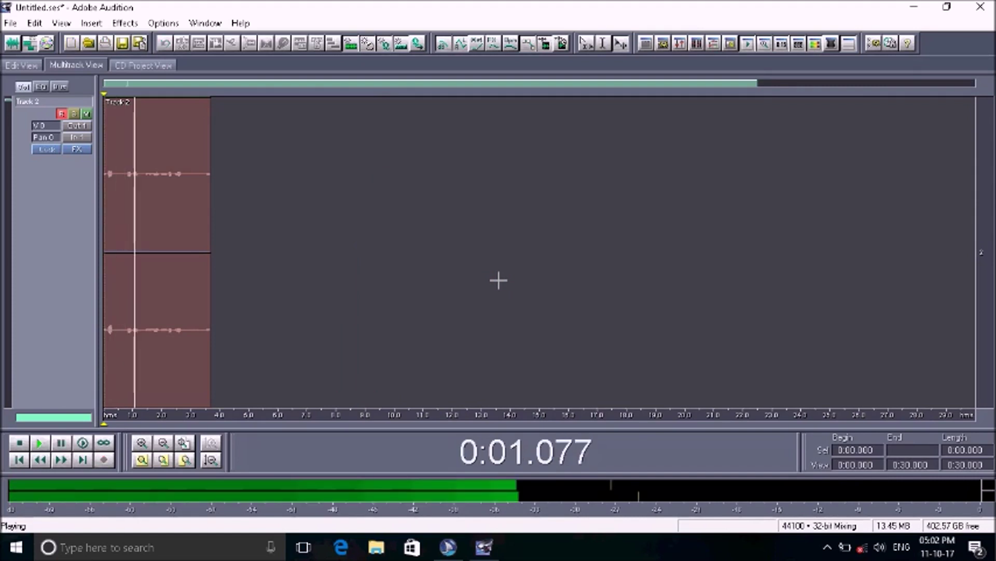
pyautogui.press('space')
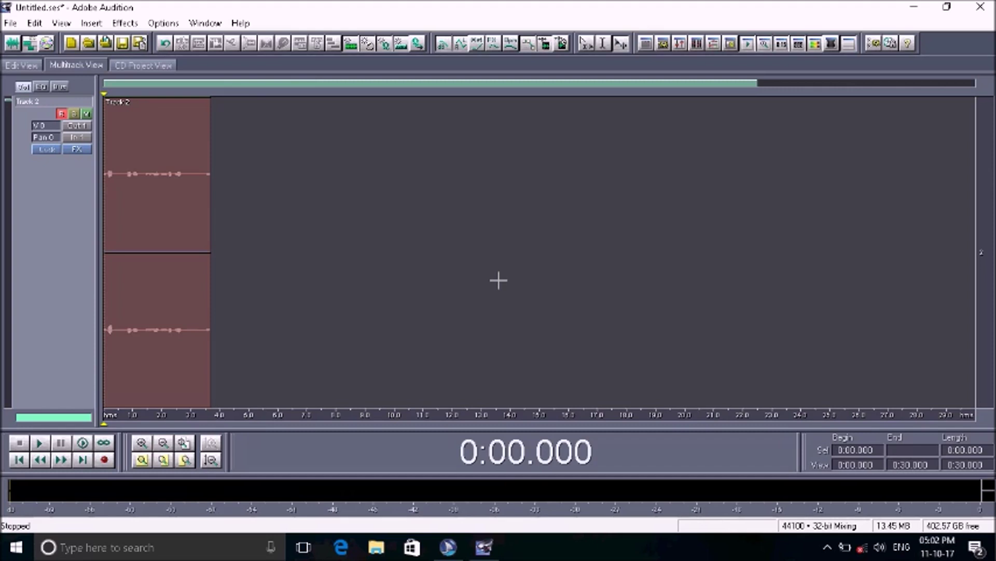
pyautogui.press('F12')
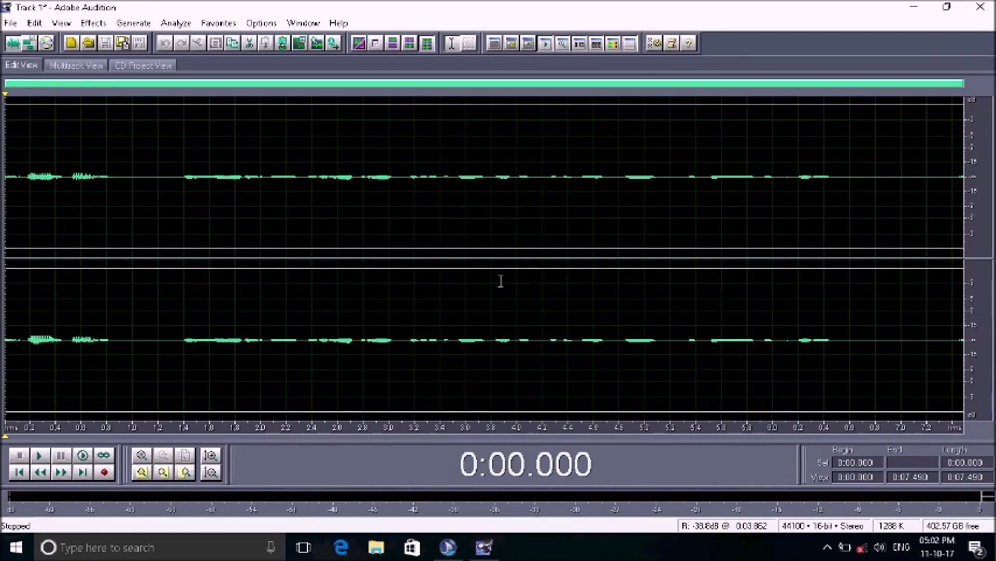
pyautogui.press('space')
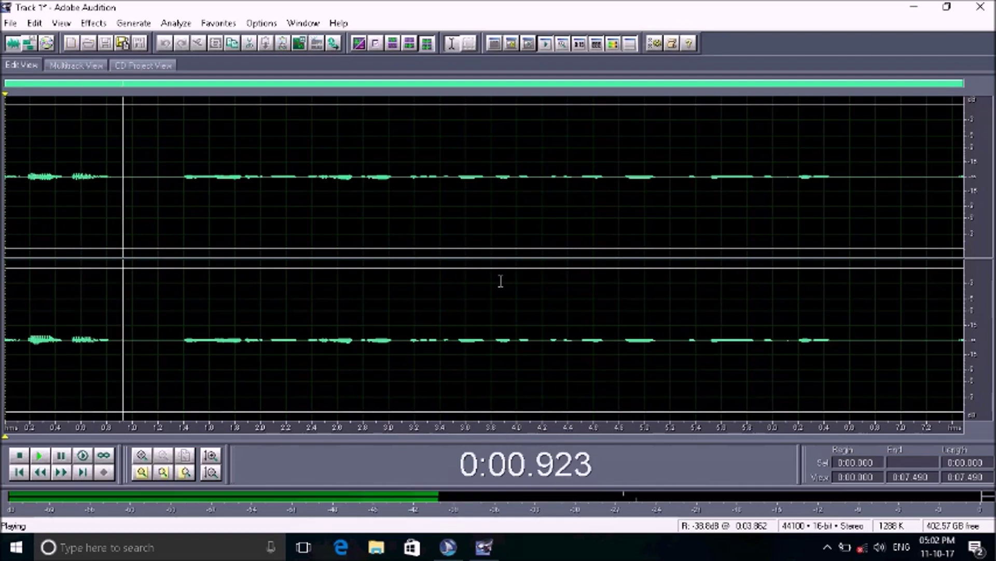
pyautogui.press('space')
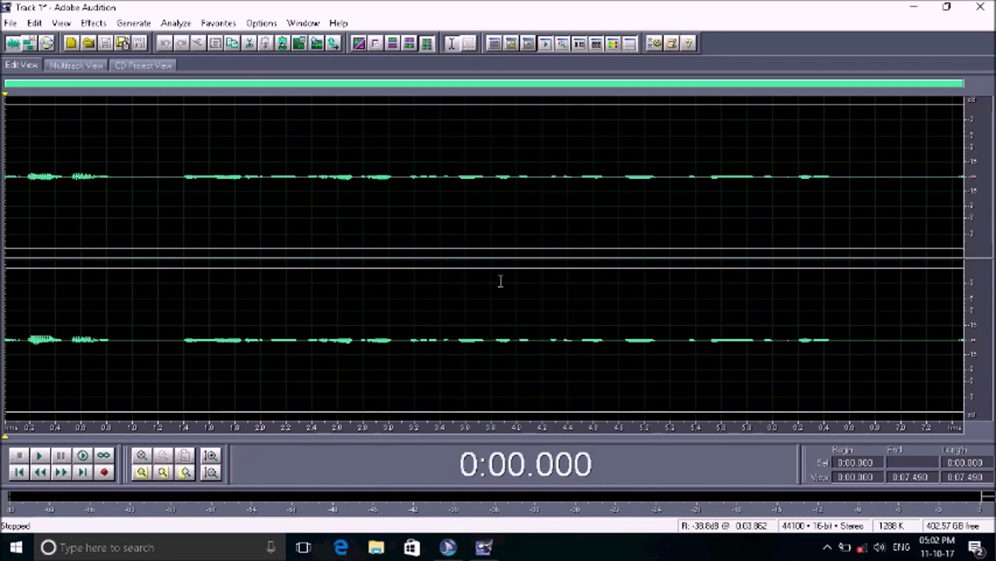
pyautogui.hotkey('ctrl', 'Tab')
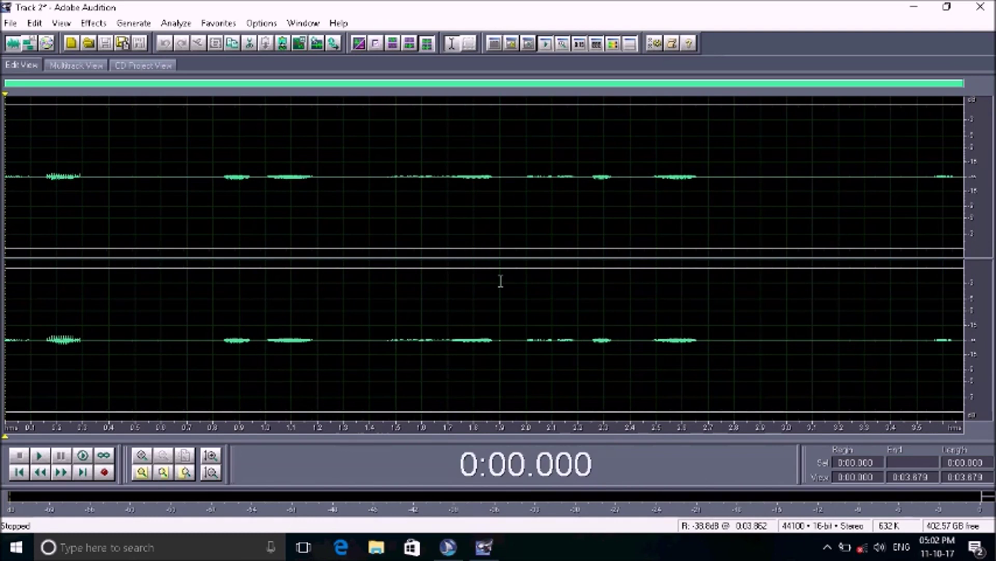
pyautogui.press('space')
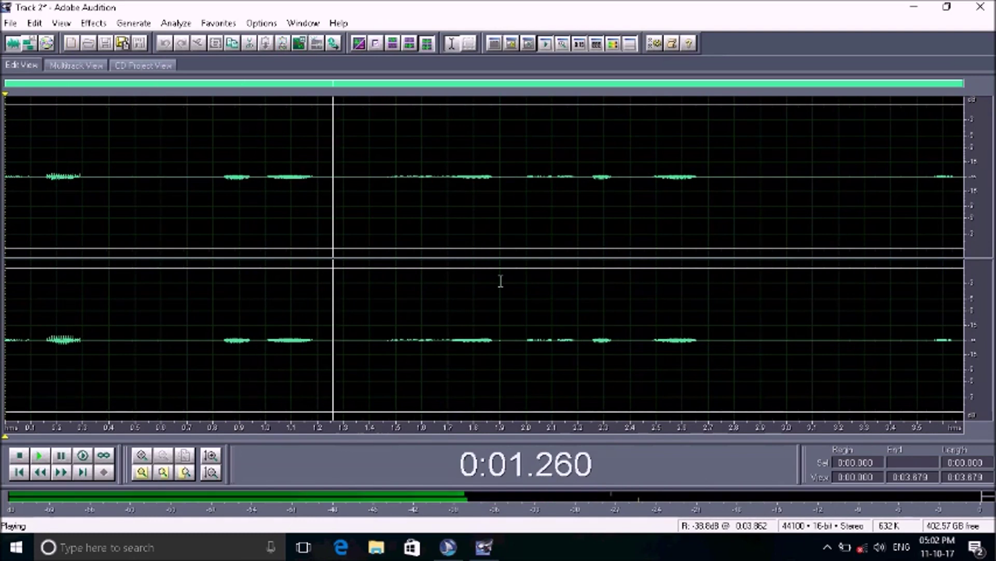
pyautogui.press('space')
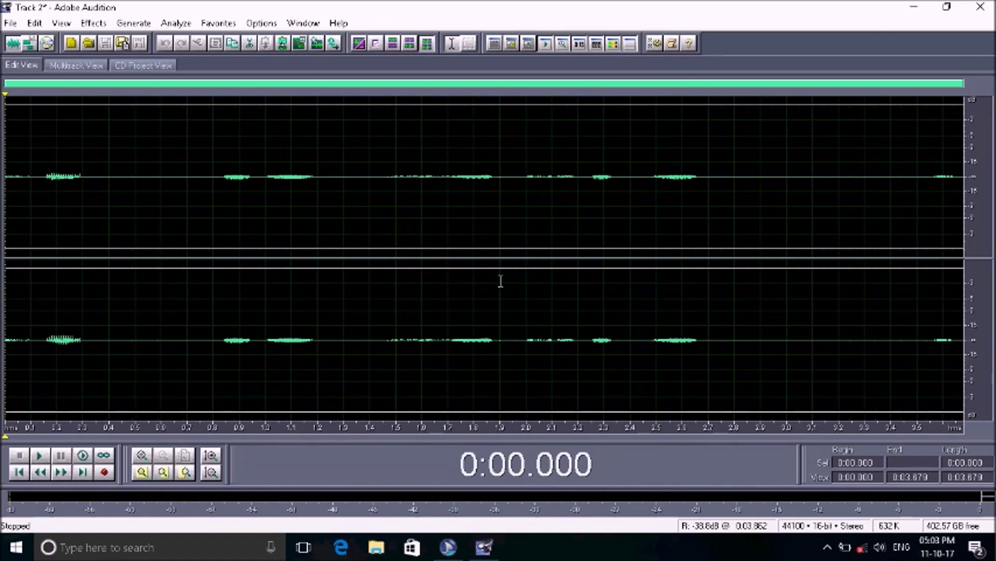
# Step: Return to the Track 1 waveform and open the Chorus delay effect for it
pyautogui.hotkey('ctrl', 'Tab')
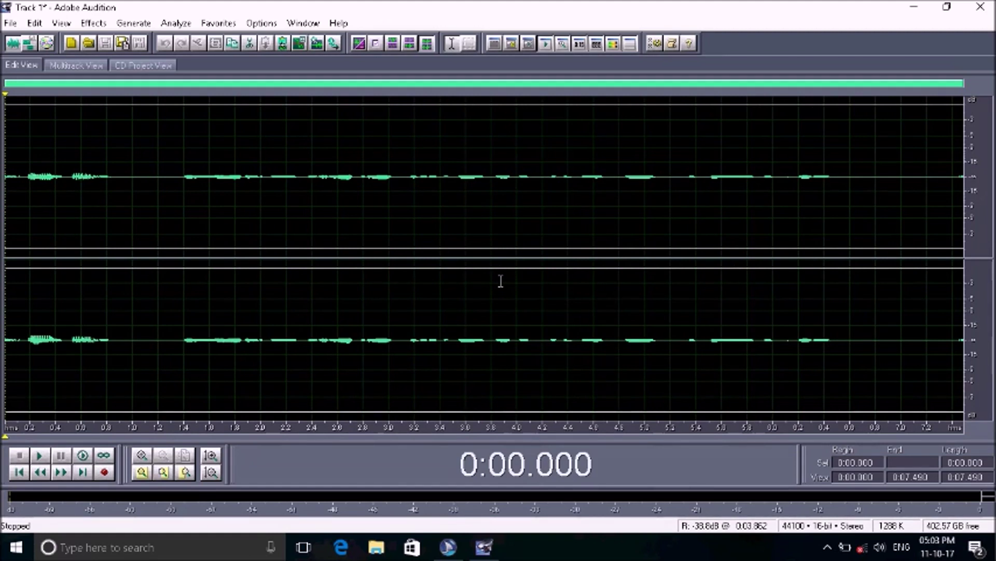
pyautogui.press('alt')
pyautogui.press('Right')
pyautogui.press('Right')
pyautogui.press('Right')
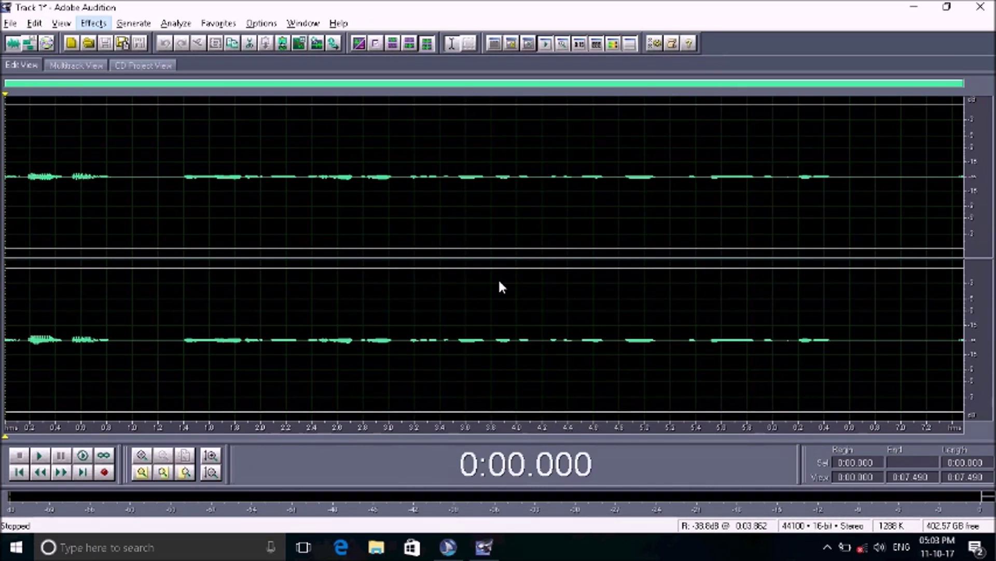
pyautogui.press('Down')
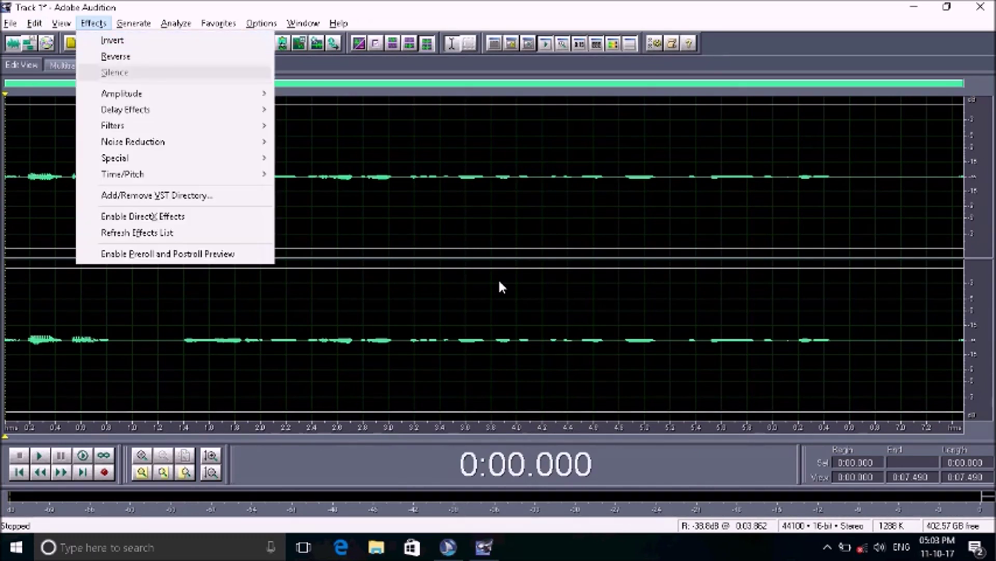
pyautogui.press('Down')
pyautogui.press('Down')
pyautogui.press('Right')
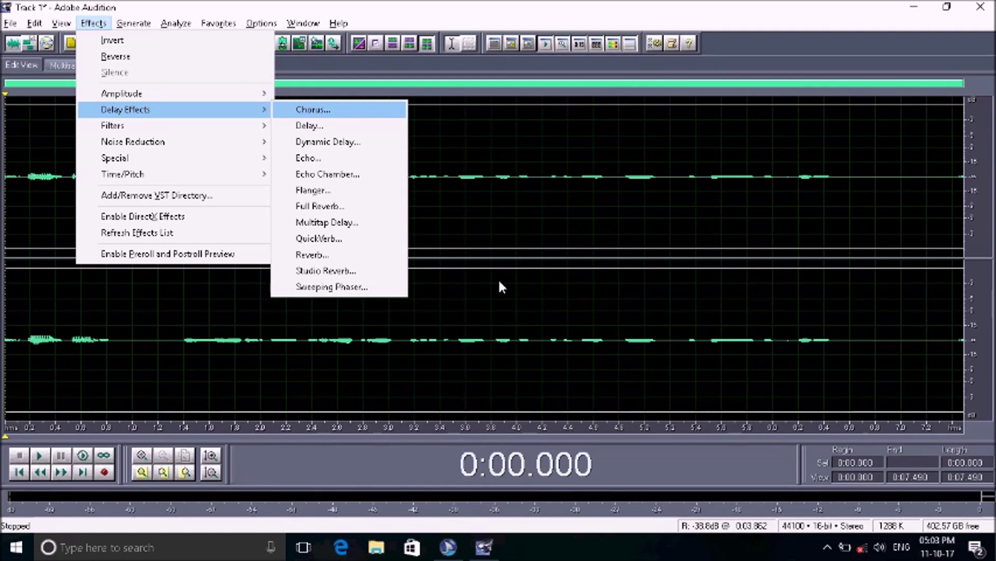
pyautogui.press('Down')
pyautogui.press('Up')
pyautogui.press('Return')
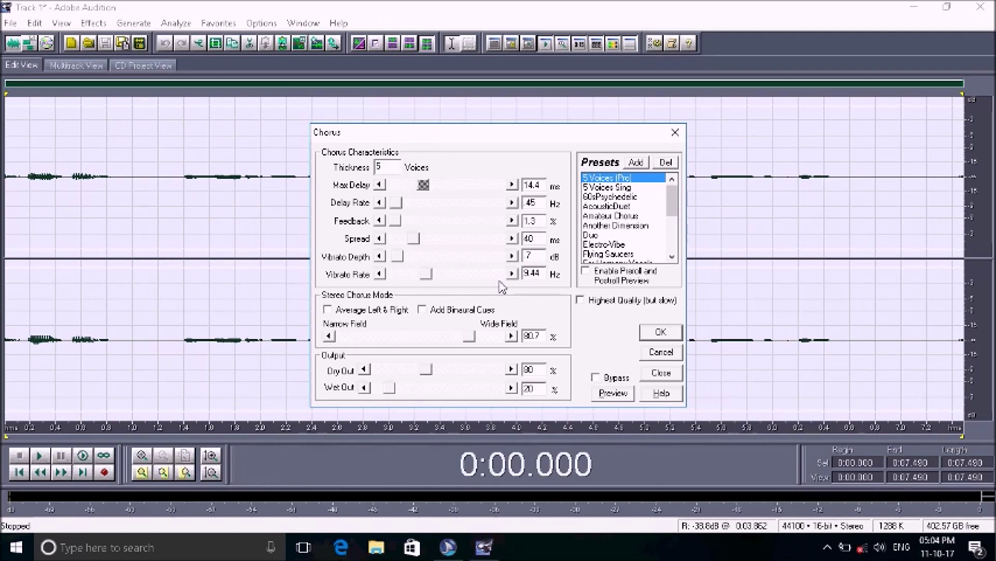
# Step: Preview the Chorus effect with the 5 Voices (Pro) preset and apply it to the whole Track 1 clip
pyautogui.press('Tab')
pyautogui.press('Tab')
pyautogui.press('Tab')
pyautogui.press('Tab')
pyautogui.press('Tab')
pyautogui.press('Tab')
pyautogui.press('Tab')
pyautogui.press('Tab')
pyautogui.press('Tab')
pyautogui.press('Tab')
pyautogui.press('Tab')
pyautogui.press('Tab')
pyautogui.press('Tab')
pyautogui.press('Tab')
pyautogui.press('Tab')
pyautogui.press('Tab')
pyautogui.press('Tab')
pyautogui.press('Tab')
pyautogui.press('Tab')
pyautogui.press('Tab')
pyautogui.press('Tab')
pyautogui.hotkey('shift', 'Tab')
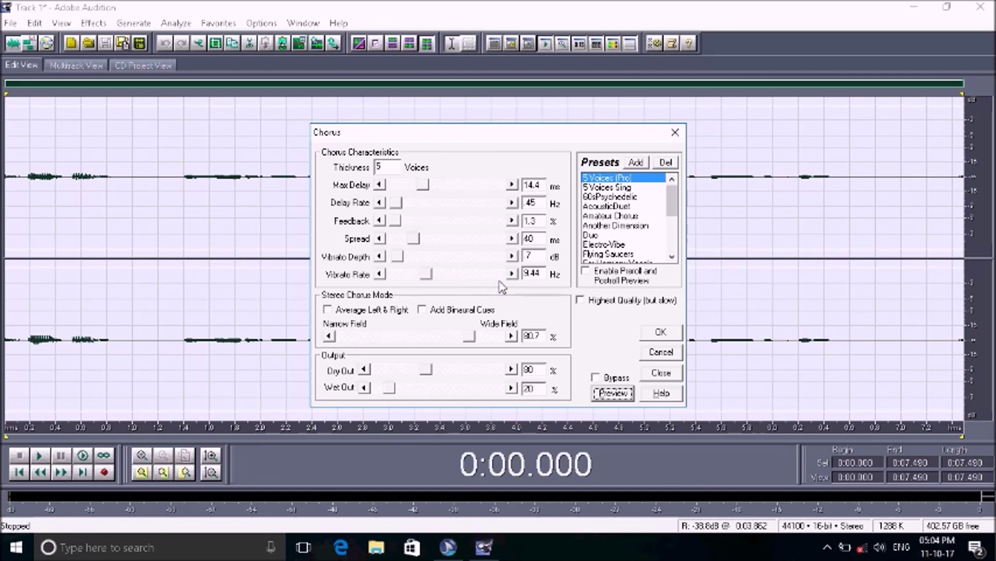
pyautogui.press('space')
pyautogui.press('space')
pyautogui.press('Return')
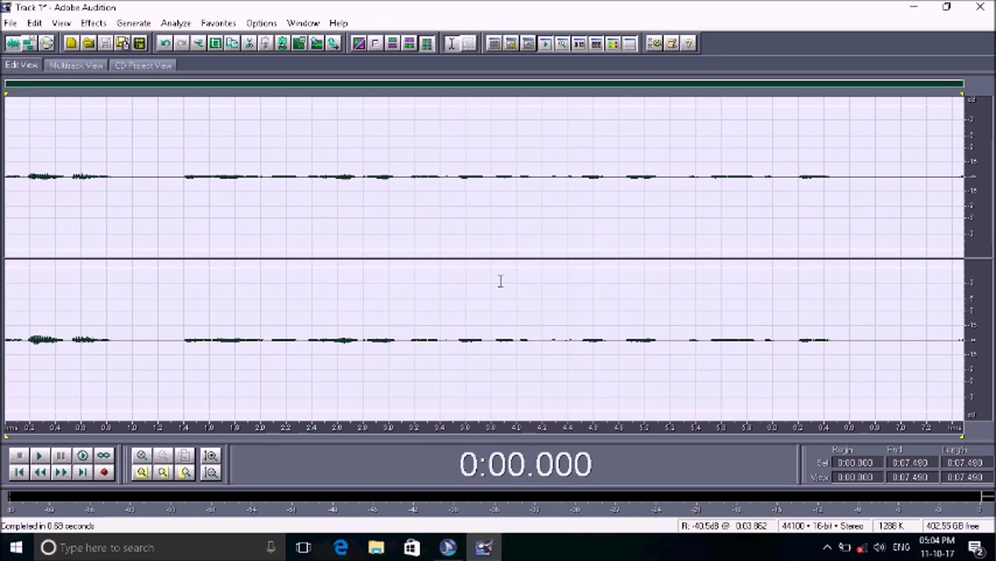
# Step: Open the Full Reverb delay effect for the Track 1 clip
pyautogui.press('alt')
pyautogui.press('Right')
pyautogui.press('Right')
pyautogui.press('Right')
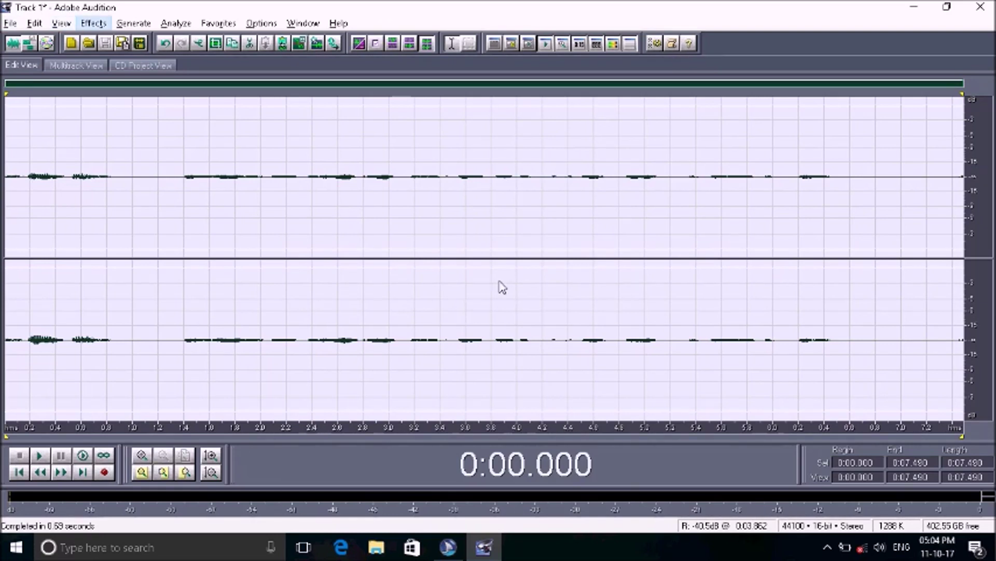
pyautogui.press('Down')
pyautogui.press('Down')
pyautogui.press('Down')
pyautogui.press('Down')
pyautogui.press('Down')
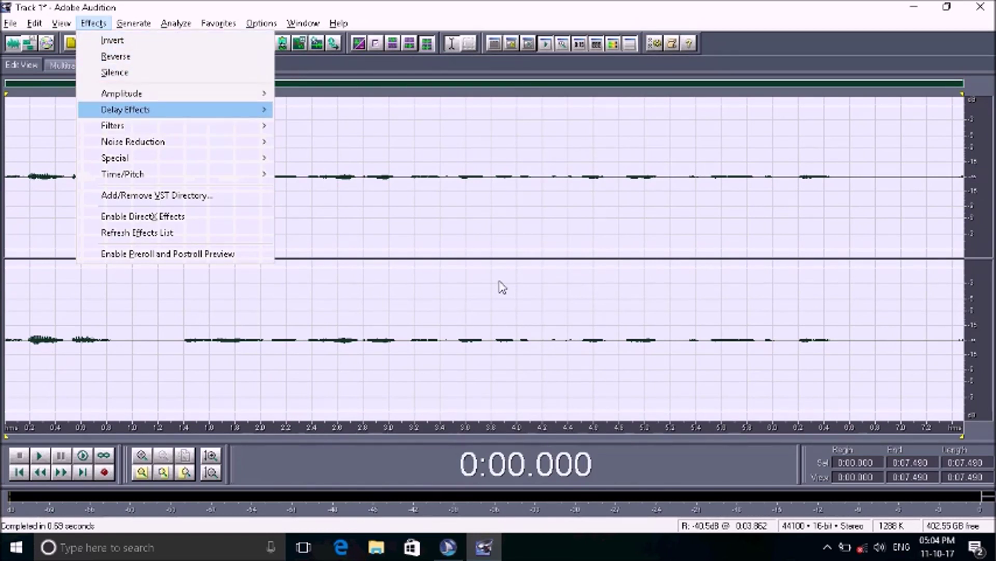
pyautogui.press('Right')
pyautogui.press('Down')
pyautogui.press('Down')
pyautogui.press('Down')
pyautogui.press('Down')
pyautogui.press('Down')
pyautogui.press('Down')
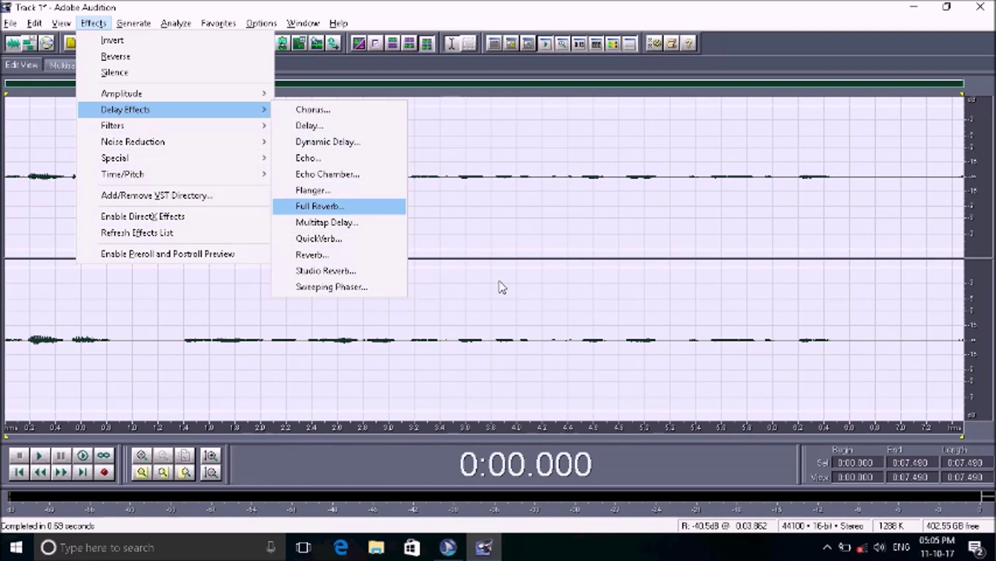
pyautogui.press('Return')
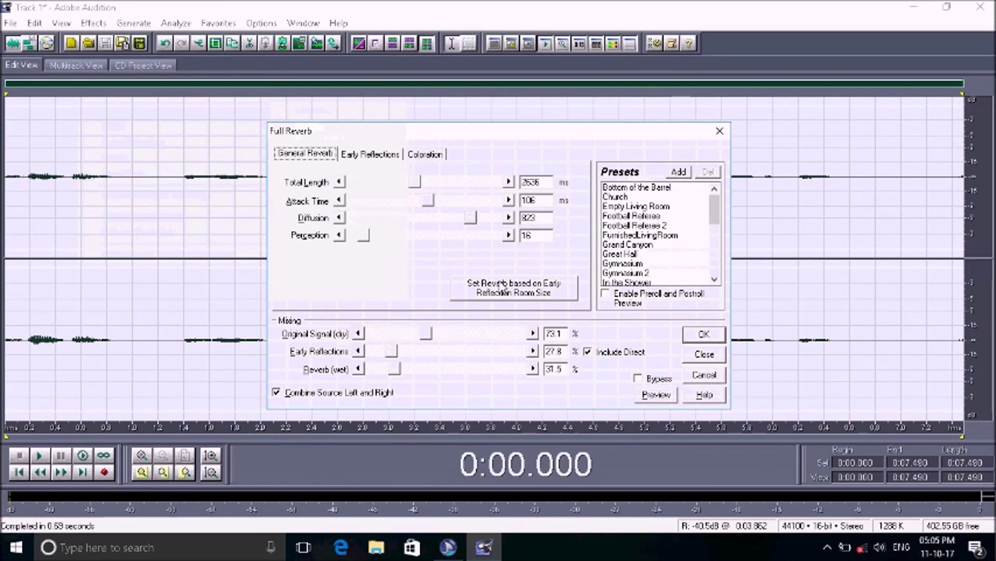
# Step: Preview the Full Reverb effect with its current settings and apply it to the Track 1 clip
pyautogui.press('Tab')
pyautogui.press('Tab')
pyautogui.press('Tab')
pyautogui.press('Tab')
pyautogui.press('Tab')
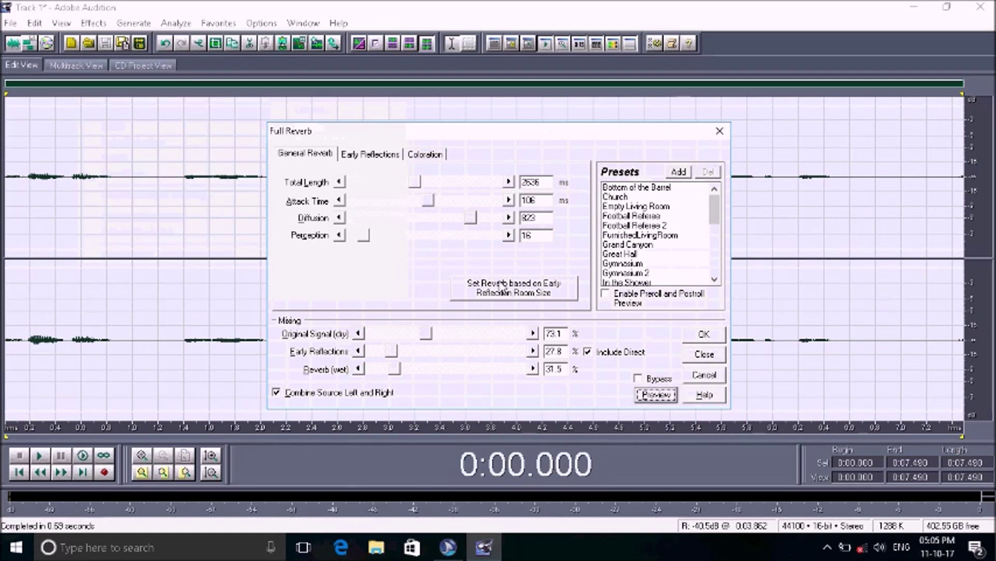
pyautogui.press('space')
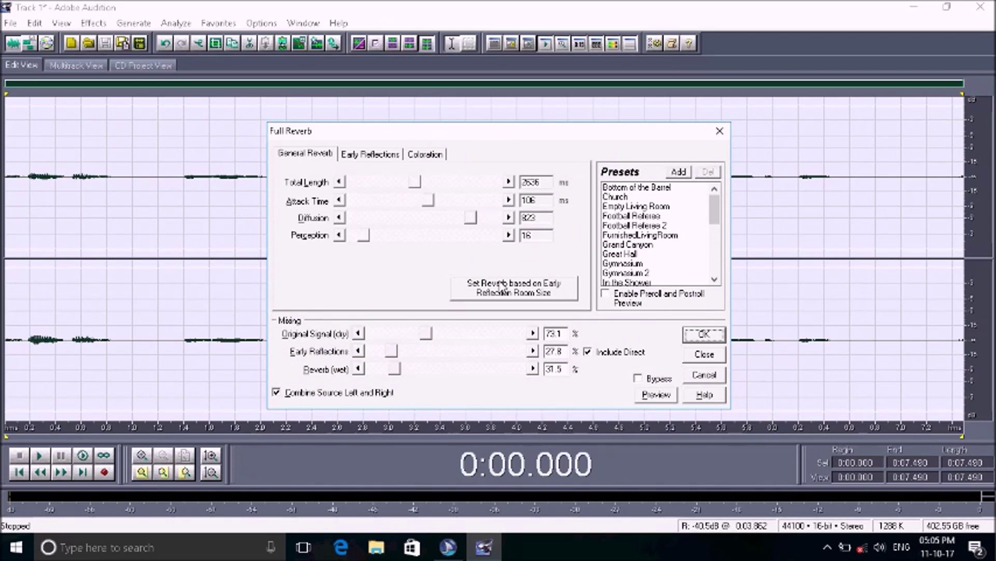
pyautogui.press('Return')
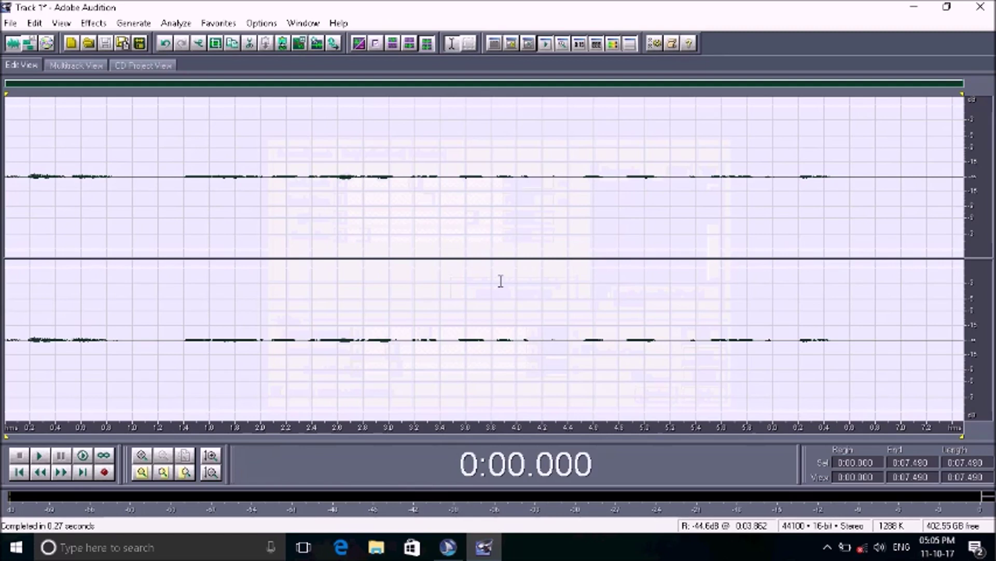
# Step: Exit the audio editor and choose to save the changes to all unsaved audio files
pyautogui.hotkey('alt', 'F4')
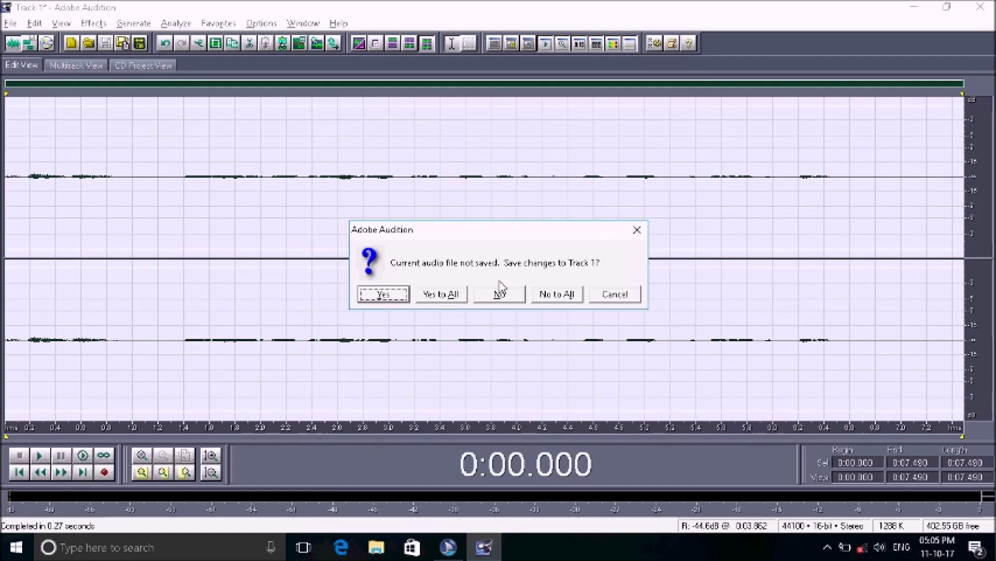
pyautogui.press('Tab')
pyautogui.hotkey('shift', 'Tab')
pyautogui.press('Tab')
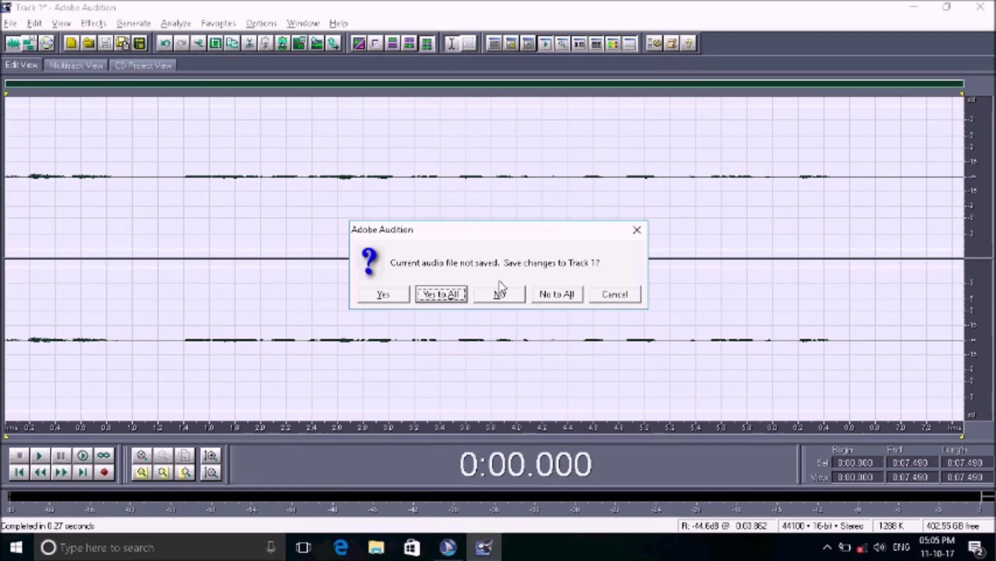
pyautogui.press('Return')
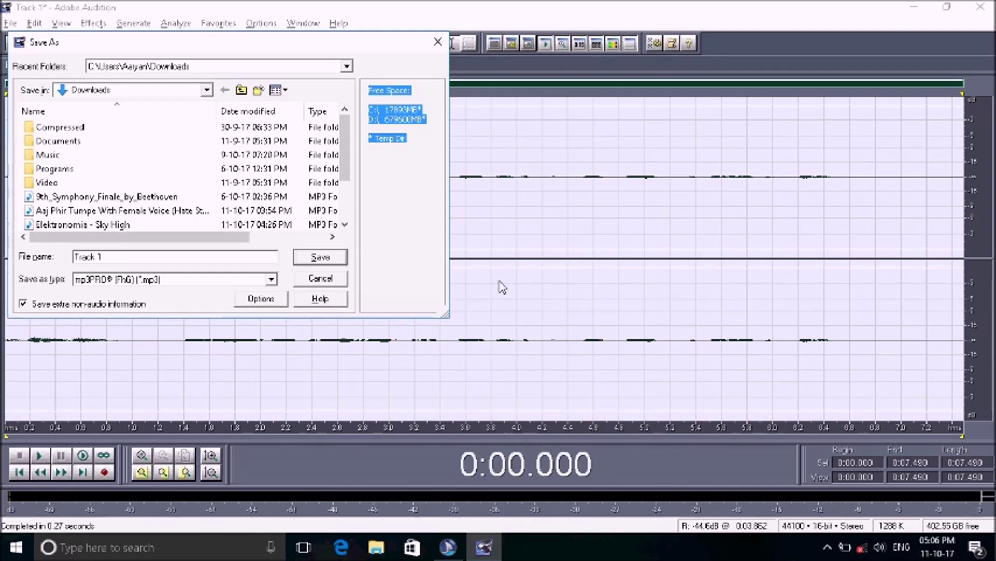
# Step: Save Track 1 and Track 2 as mp3PRO files in the Downloads folder, accepting the lossy format notice
pyautogui.press('Return')
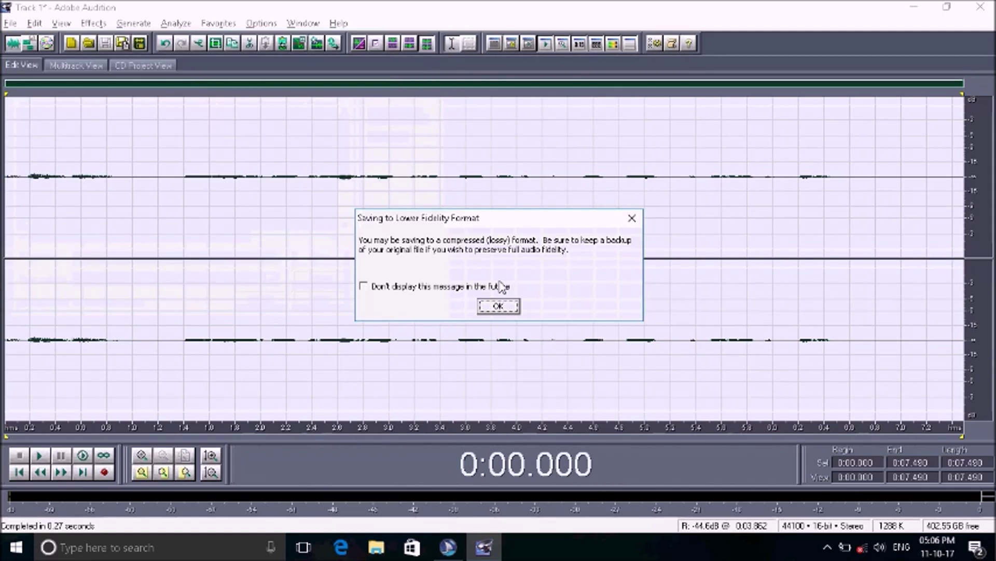
pyautogui.click(501, 287)
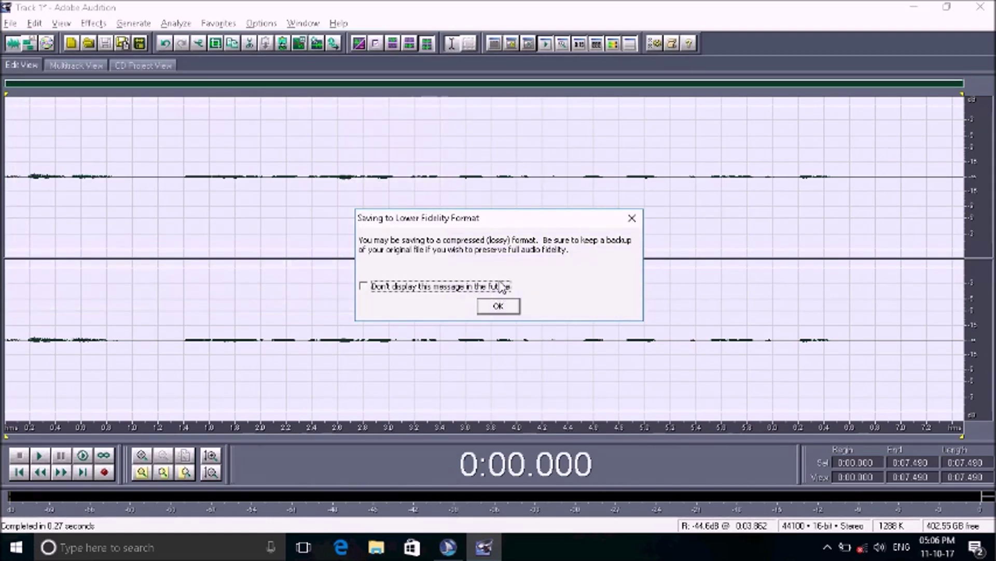
pyautogui.press('Tab')
pyautogui.press('Return')
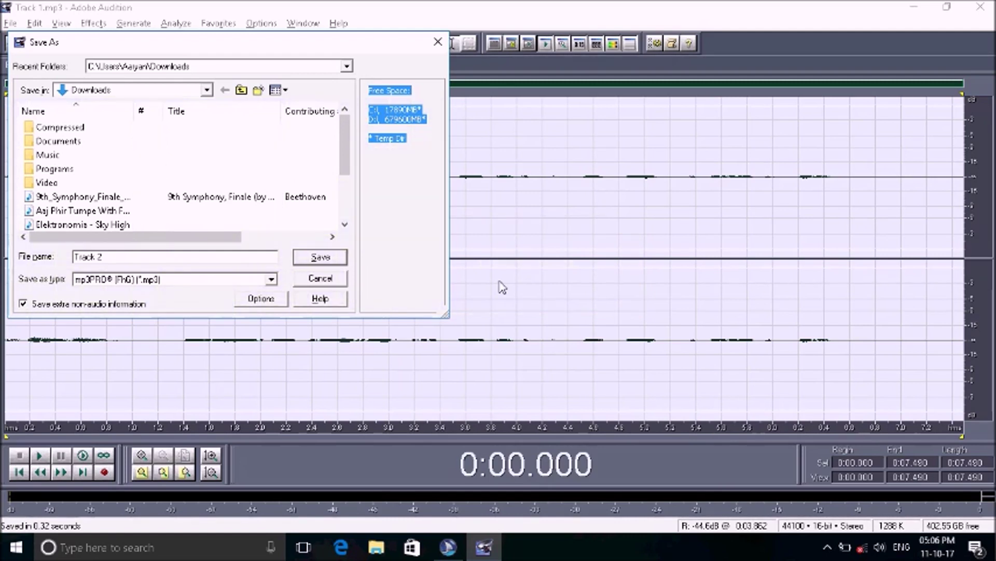
pyautogui.press('Tab')
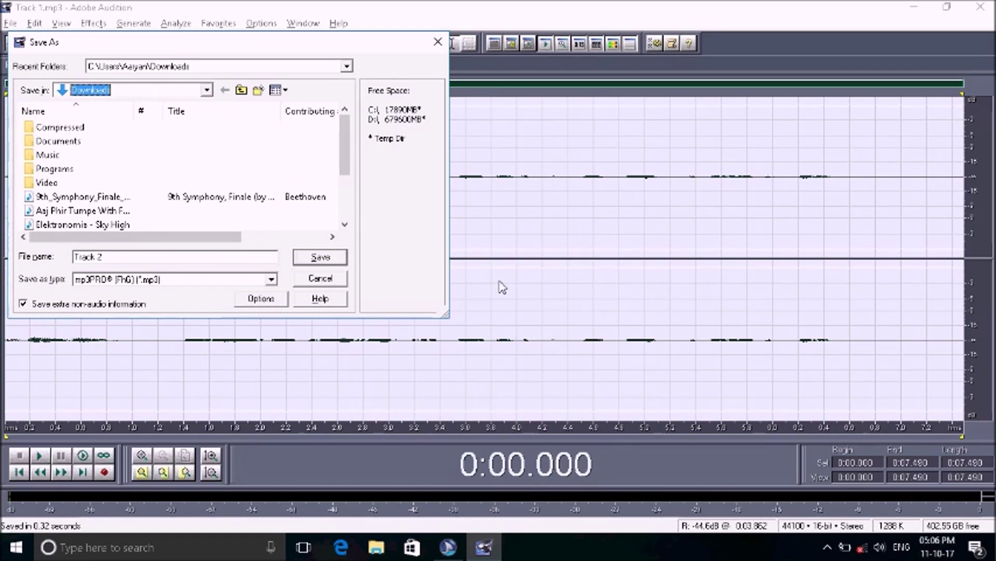
pyautogui.press('Return')
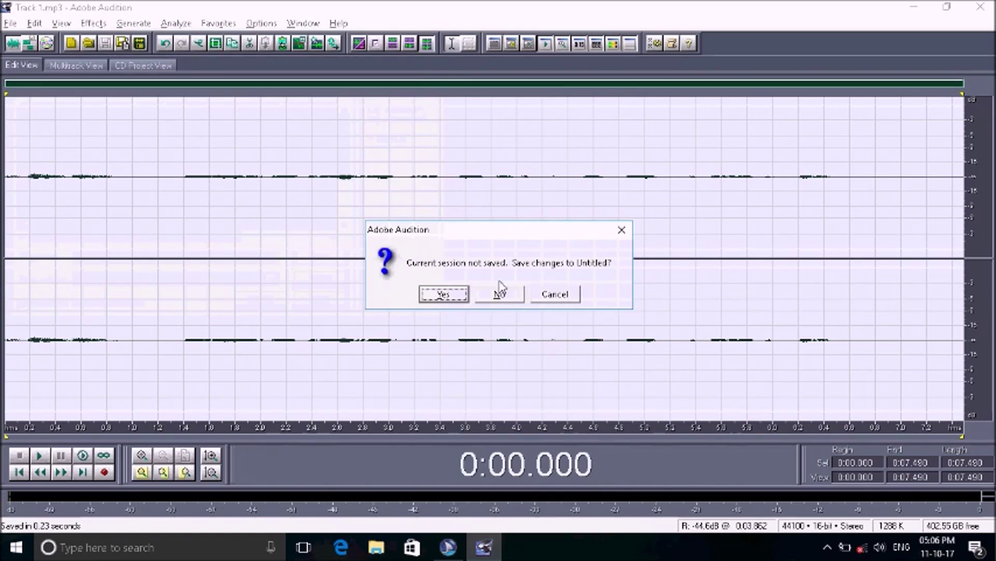
# Step: Save the multitrack session as Untitled.ses in the Music folder, overwriting the existing file
pyautogui.press('Return')
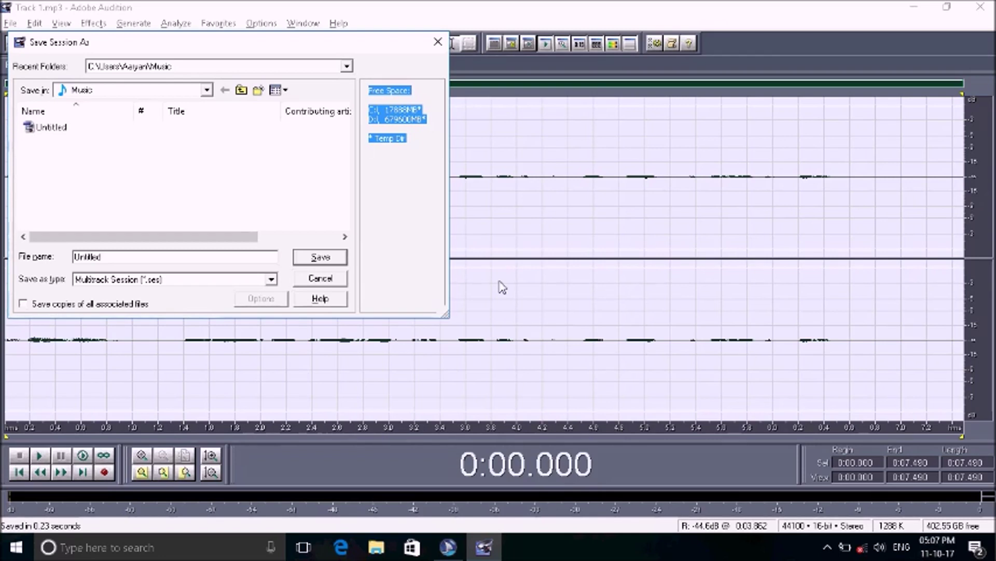
pyautogui.press('Return')
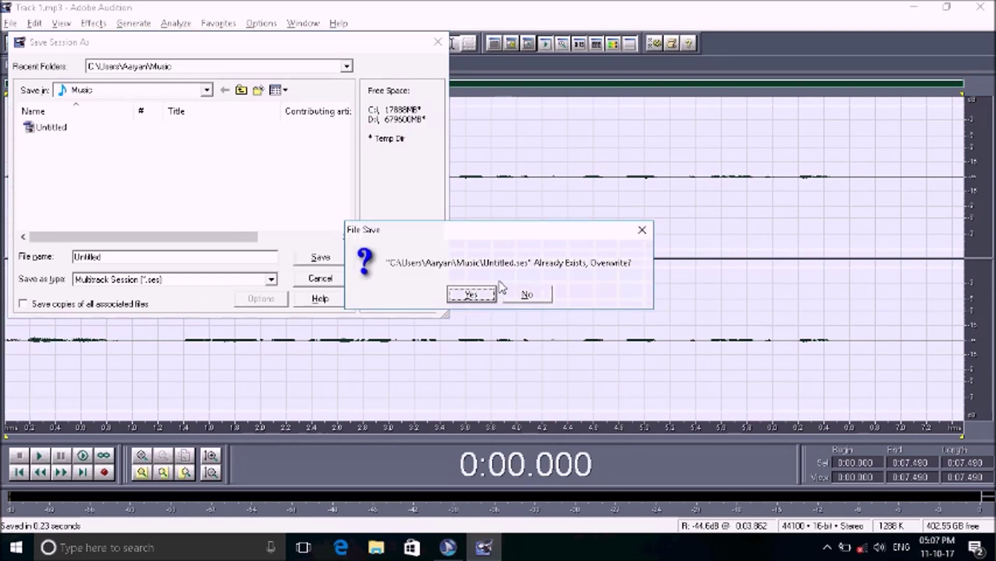
pyautogui.press('Tab')
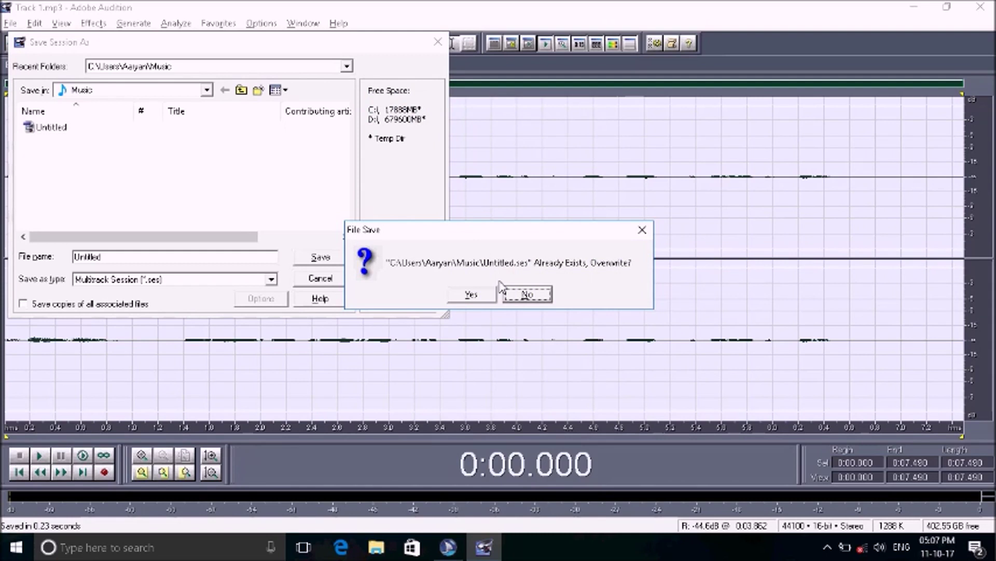
pyautogui.press('Tab')
pyautogui.press('Return')
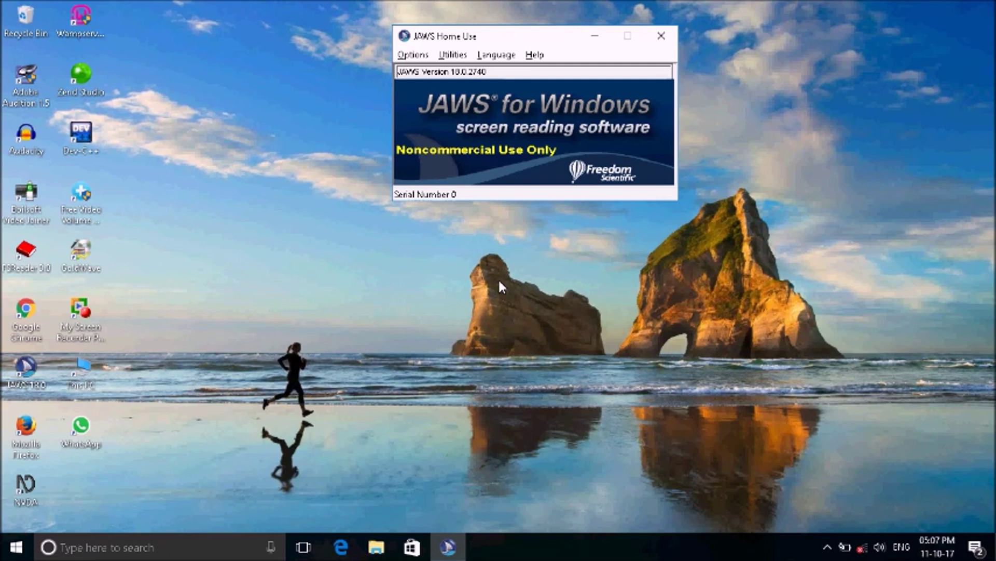
pyautogui.press('super+b')
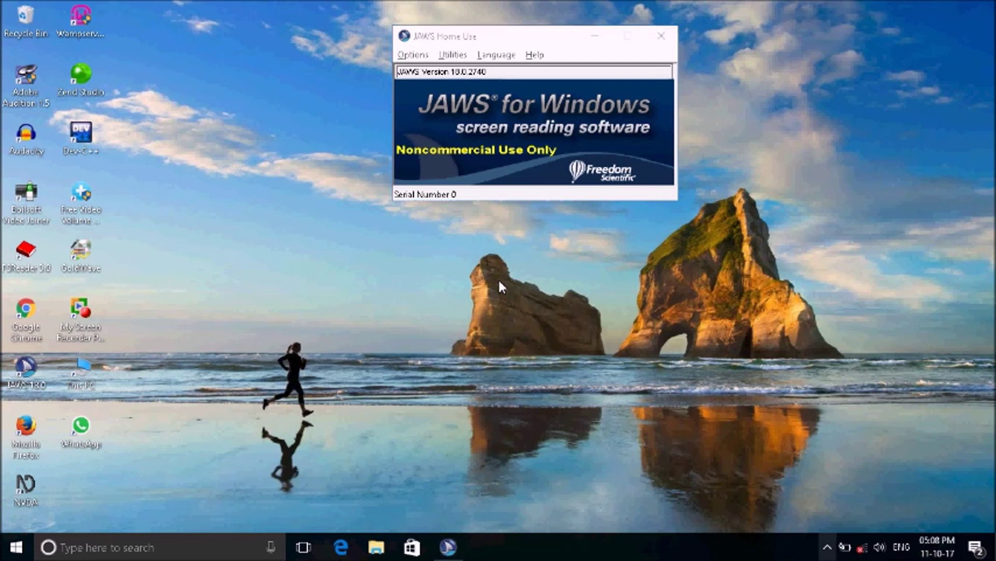